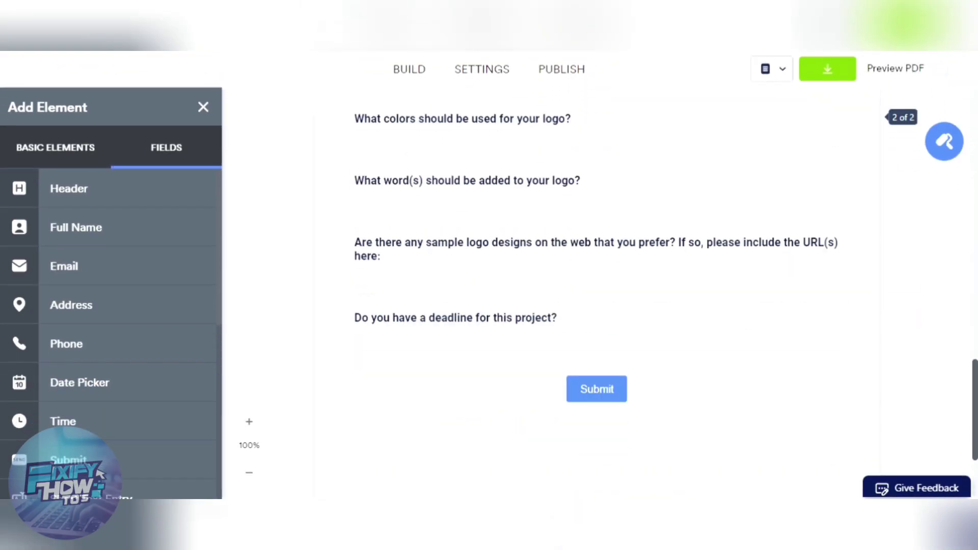
scroll(596, 306, down, 3)
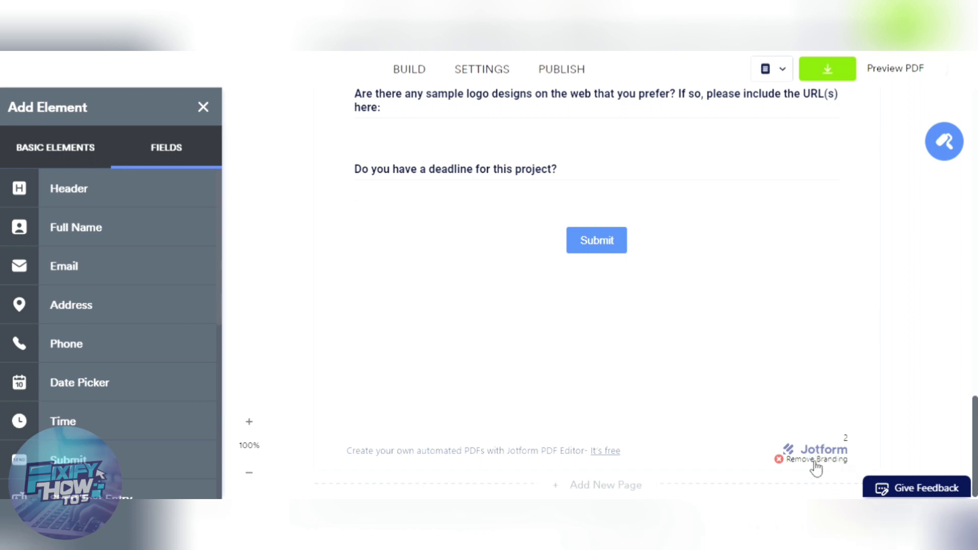
scroll(816, 468, up, 5)
scroll(816, 468, up, 10)
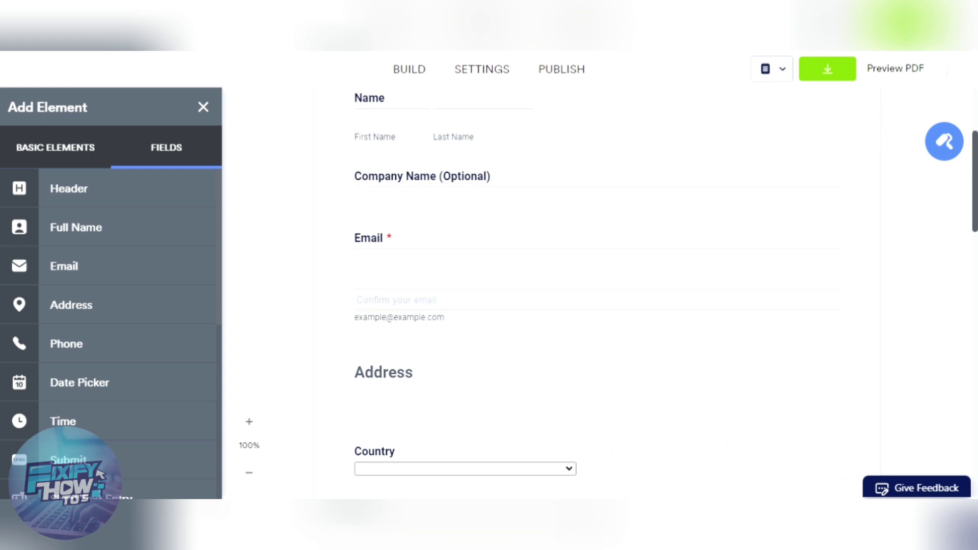
scroll(970, 153, up, 3)
scroll(971, 153, up, 2)
Step: Go to the Settings page from the account avatar menu
click(948, 92)
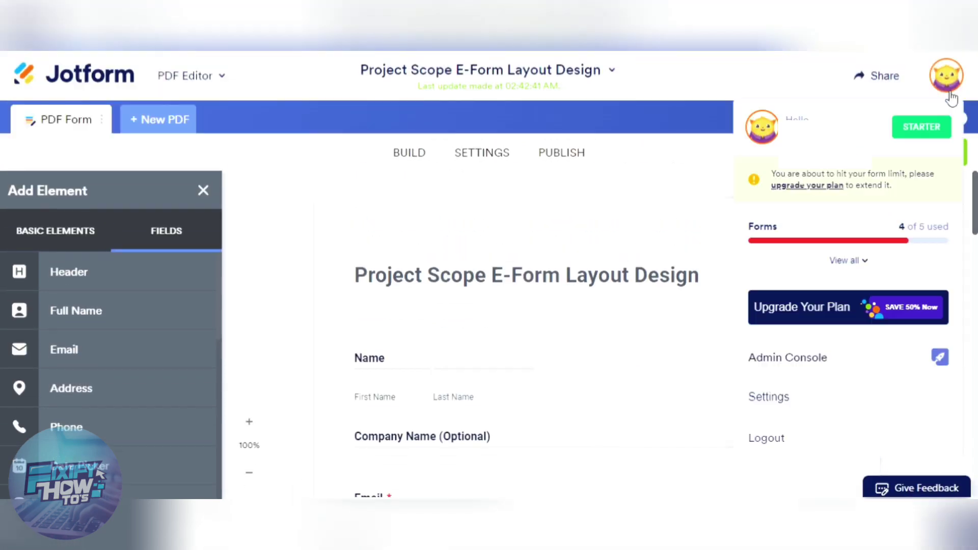
click(781, 405)
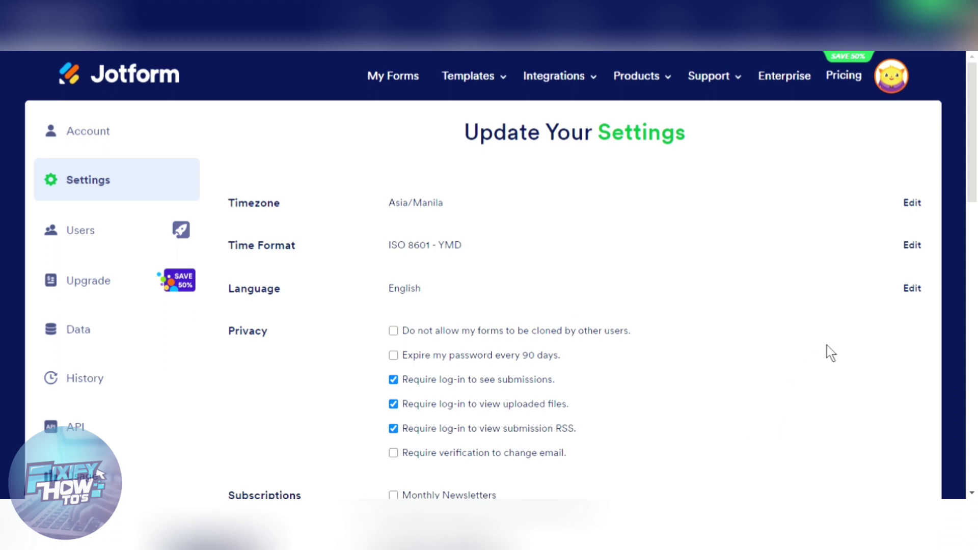
scroll(972, 230, down, 5)
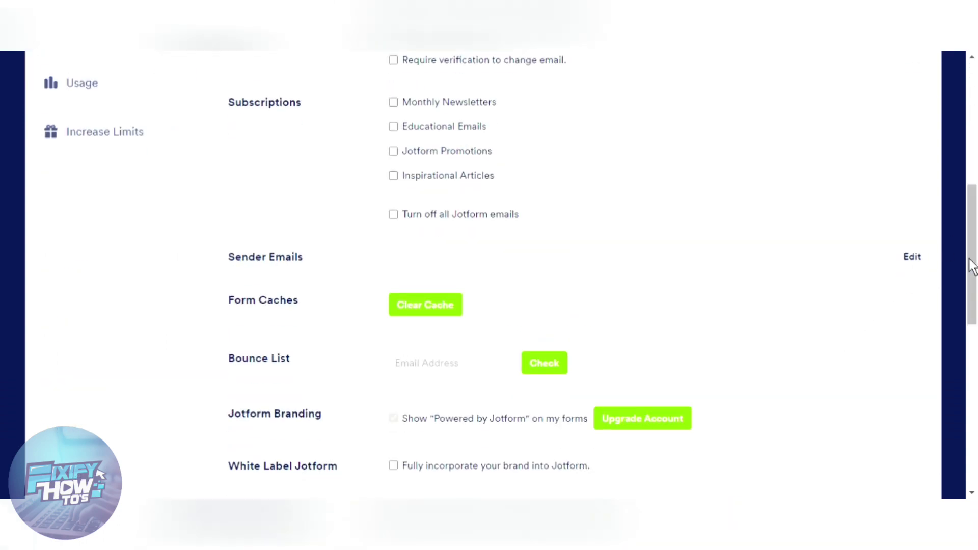
scroll(444, 352, down, 3)
scroll(443, 352, up, 2)
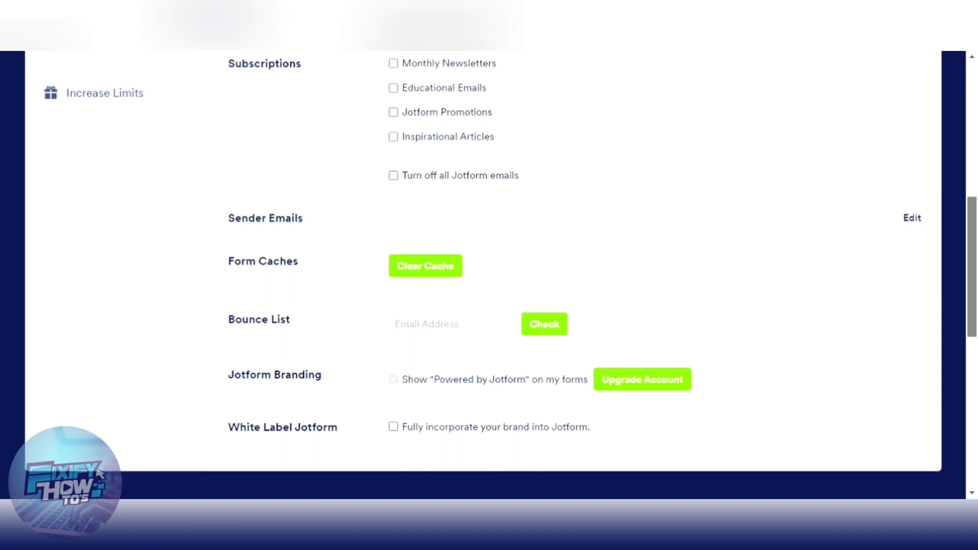
Step: Highlight the Jotform Branding setting label, then clear the highlight
drag(239, 386, 328, 386)
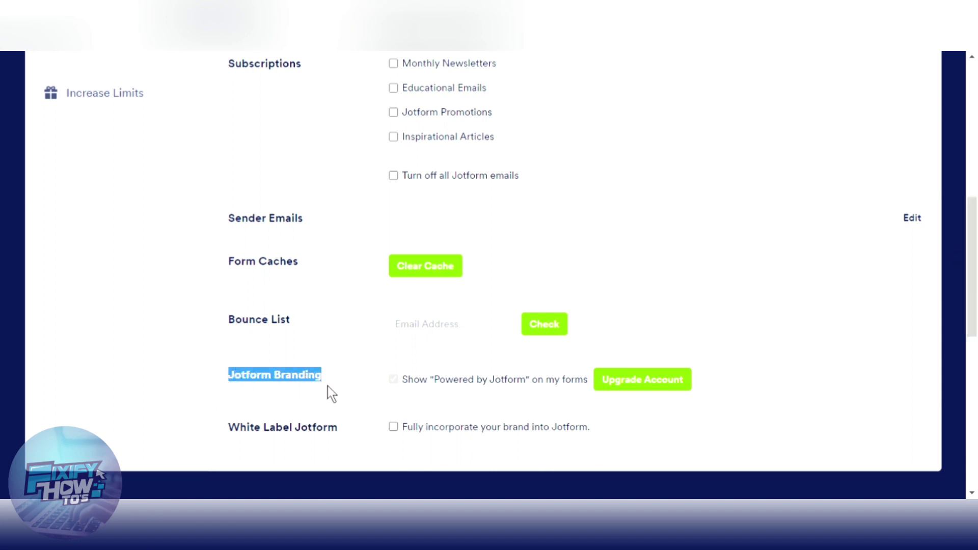
click(267, 389)
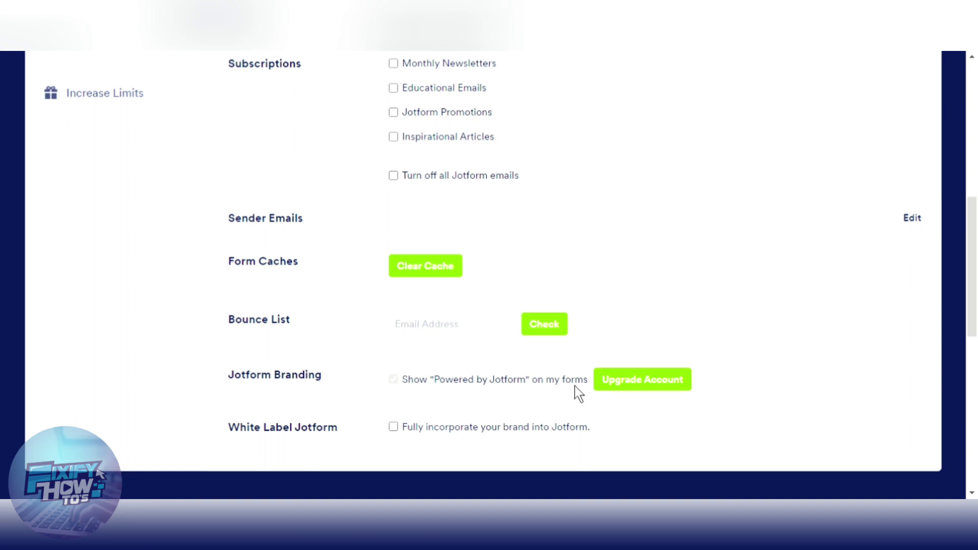
Step: Choose Upgrade Account beside Jotform Branding to load the pricing plans
click(628, 393)
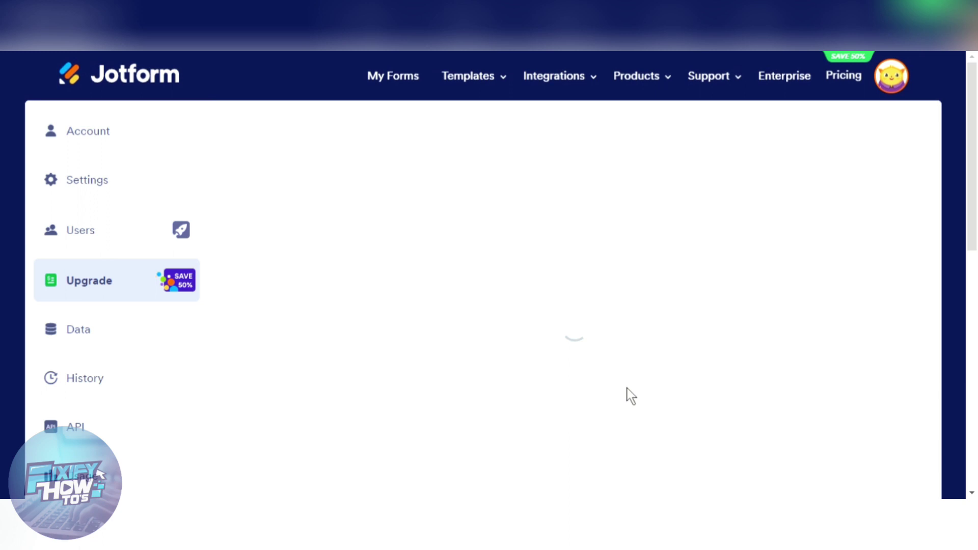